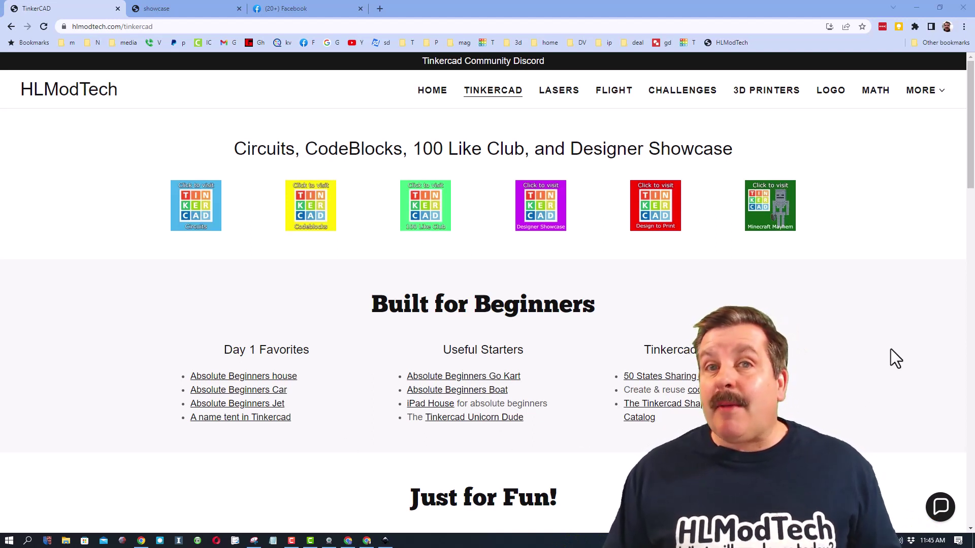
- Move the orange cross beside the green cross to compare the two
click(939, 505)
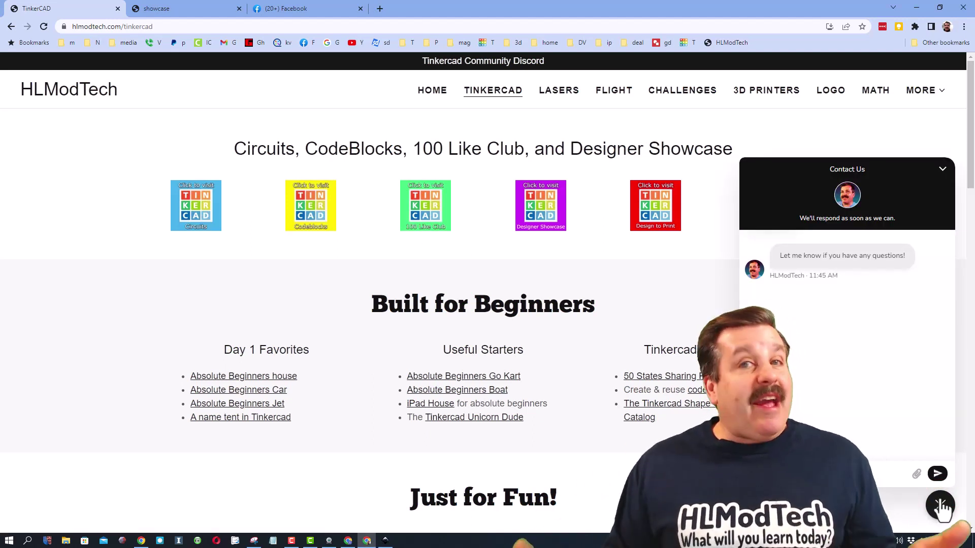
click(940, 505)
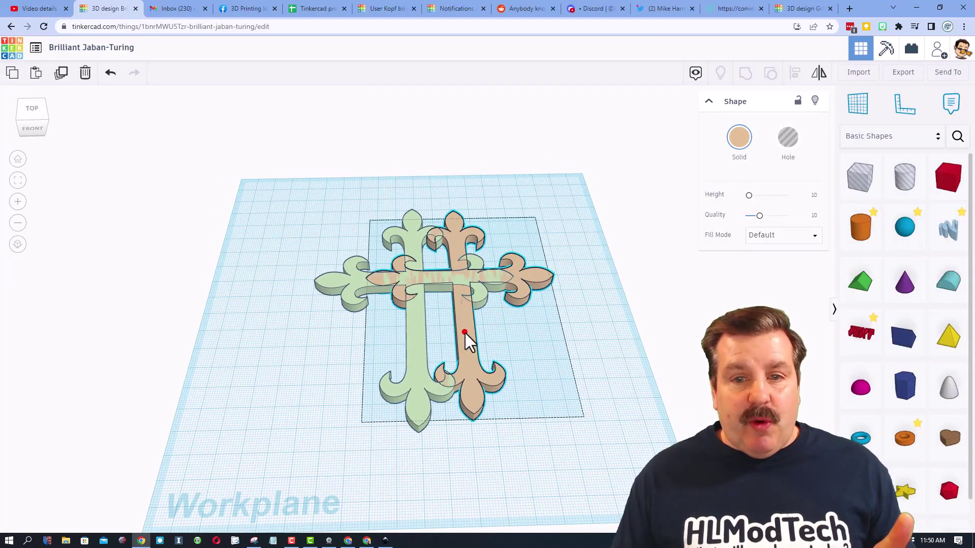
drag(464, 332, 500, 333)
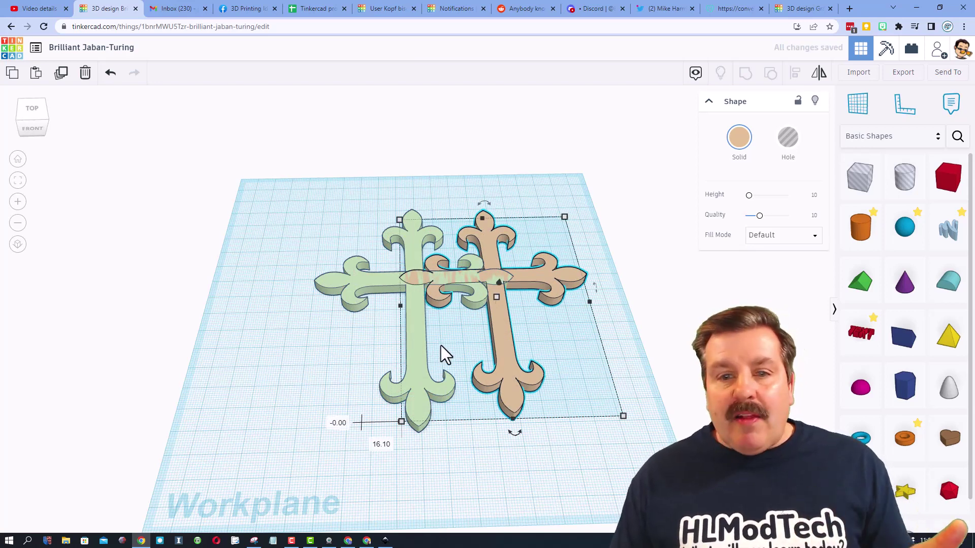
key(ctrl+z)
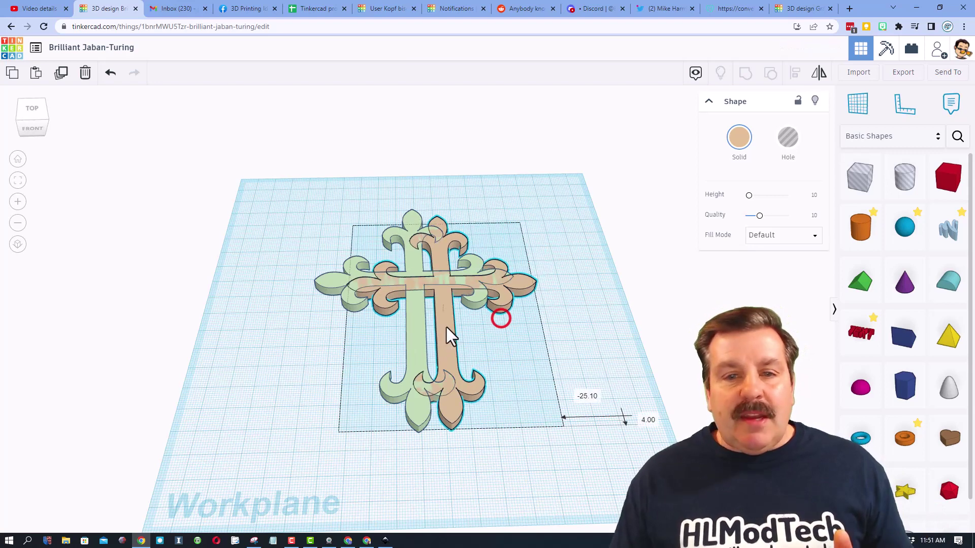
click(544, 425)
drag(437, 359, 577, 361)
- Delete the orange duplicate cross
click(544, 376)
click(562, 342)
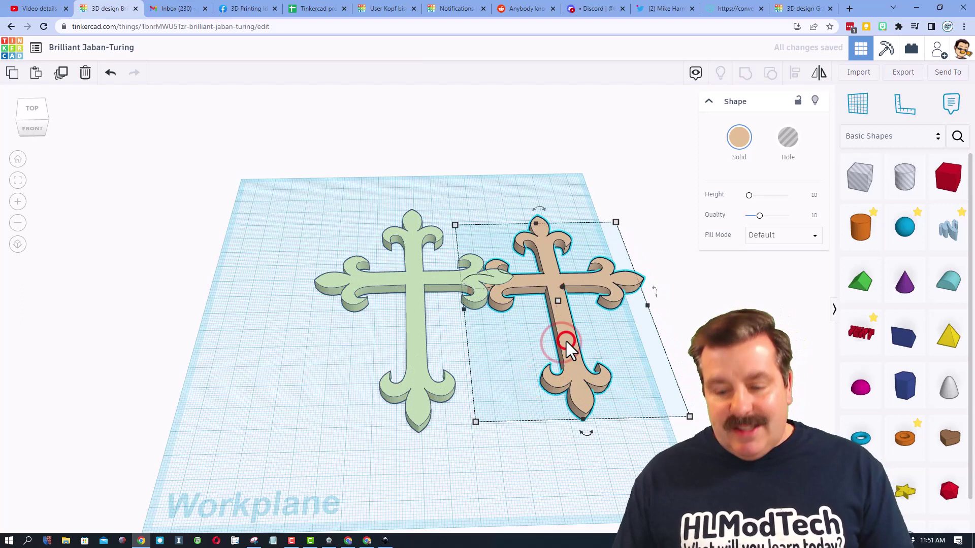
key(Delete)
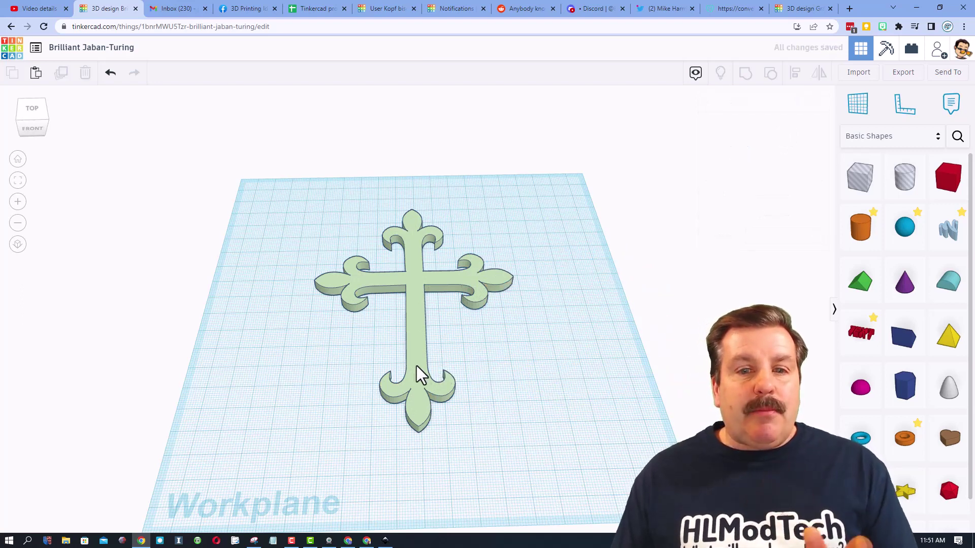
- Switch the green cross to Outer Line fill mode and raise its Quality to 24
click(421, 376)
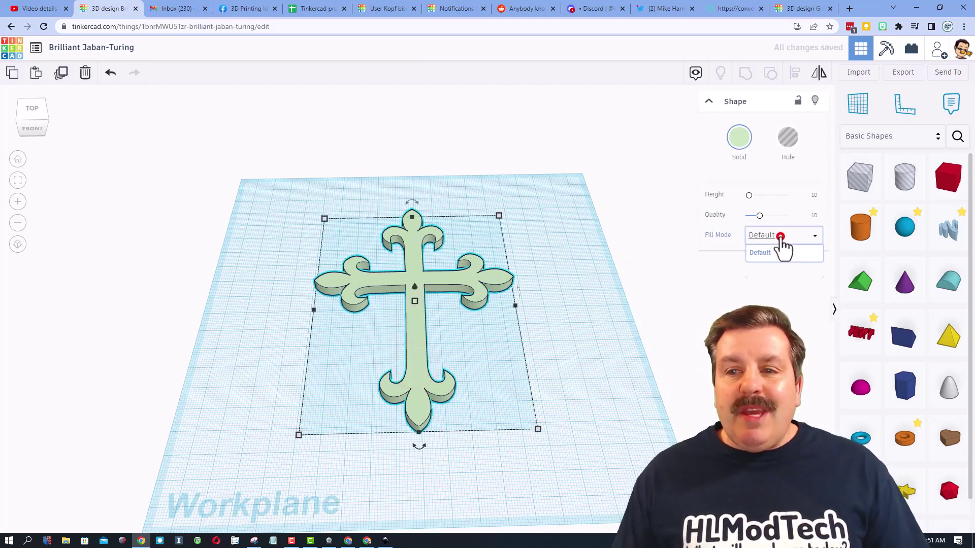
click(769, 267)
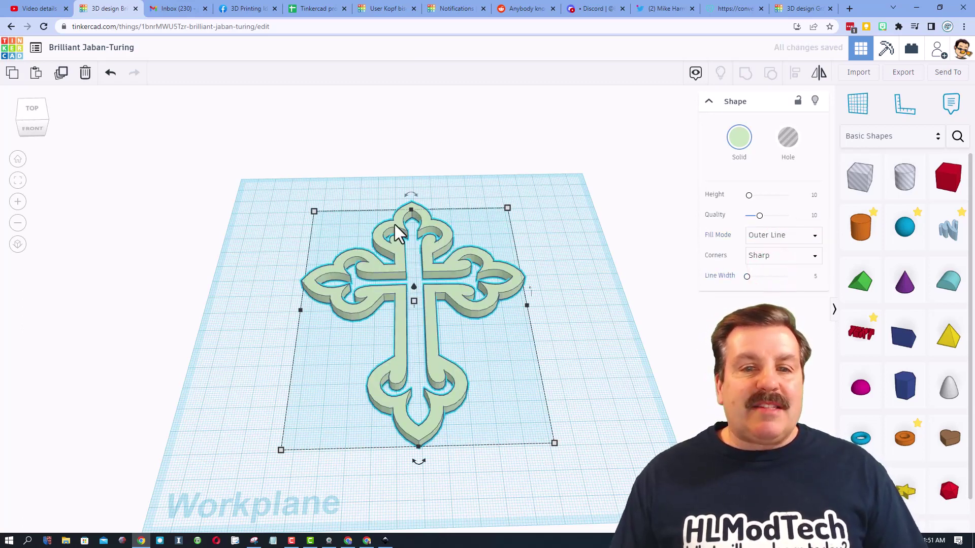
right_drag(524, 350, 587, 289)
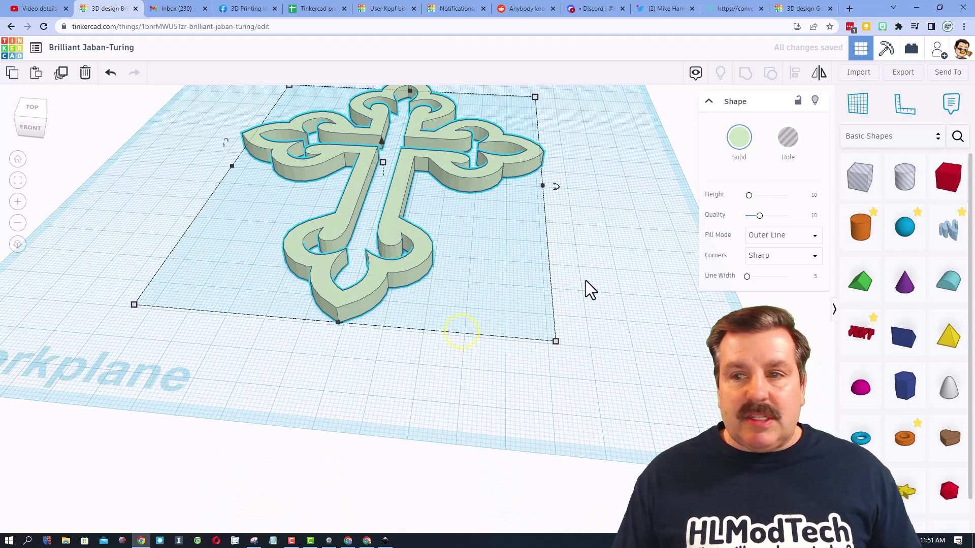
drag(760, 216, 823, 224)
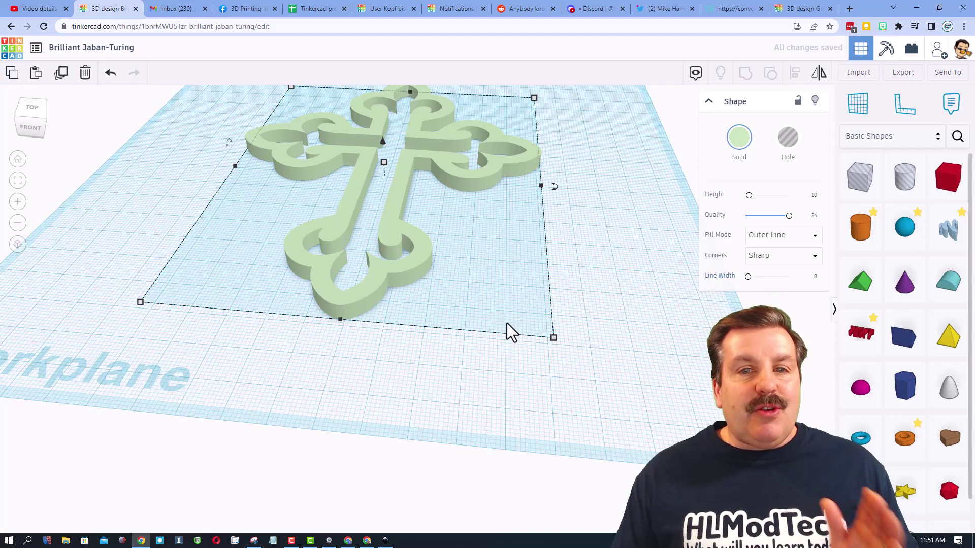
- Compare Round and Flat outline corners, settling on Round
scroll(511, 333, down, 1)
right_drag(526, 291, 533, 394)
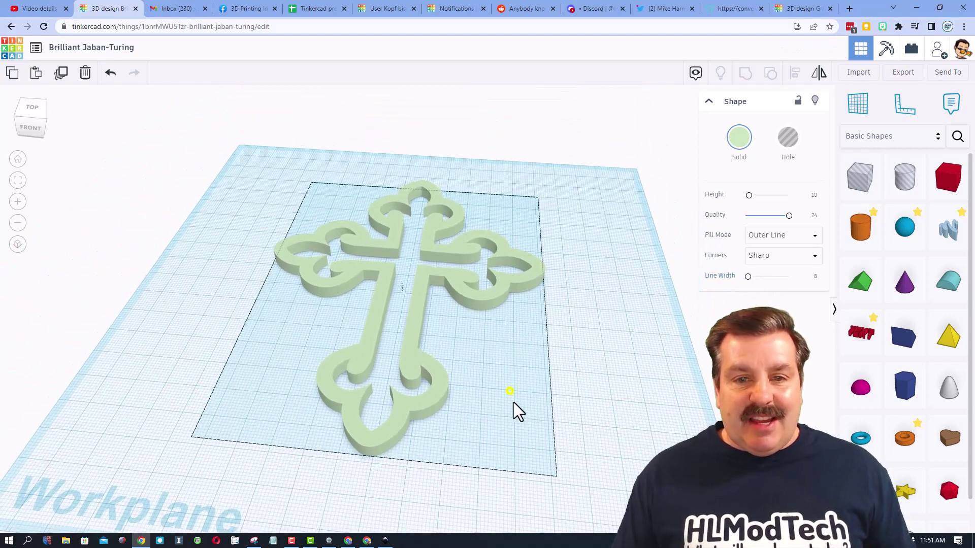
scroll(516, 409, up, 2)
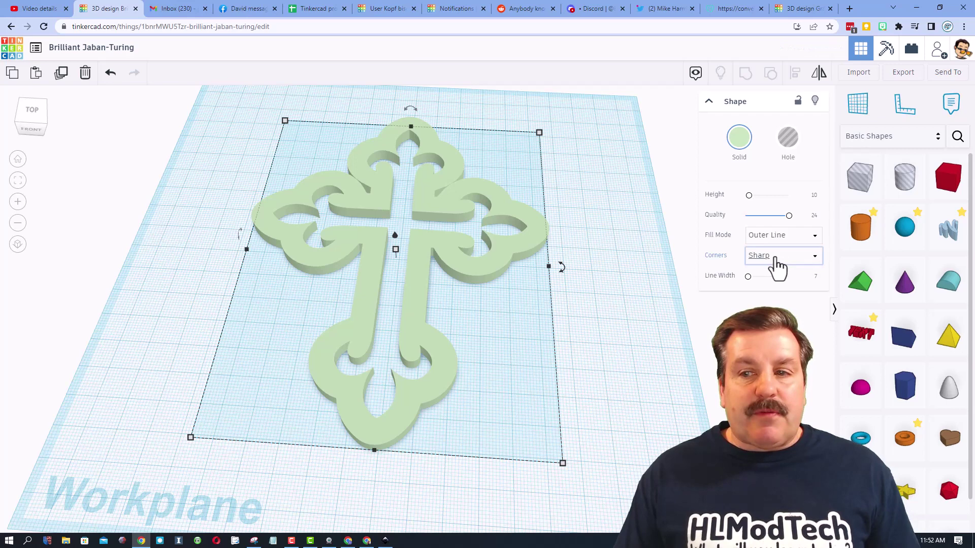
click(774, 258)
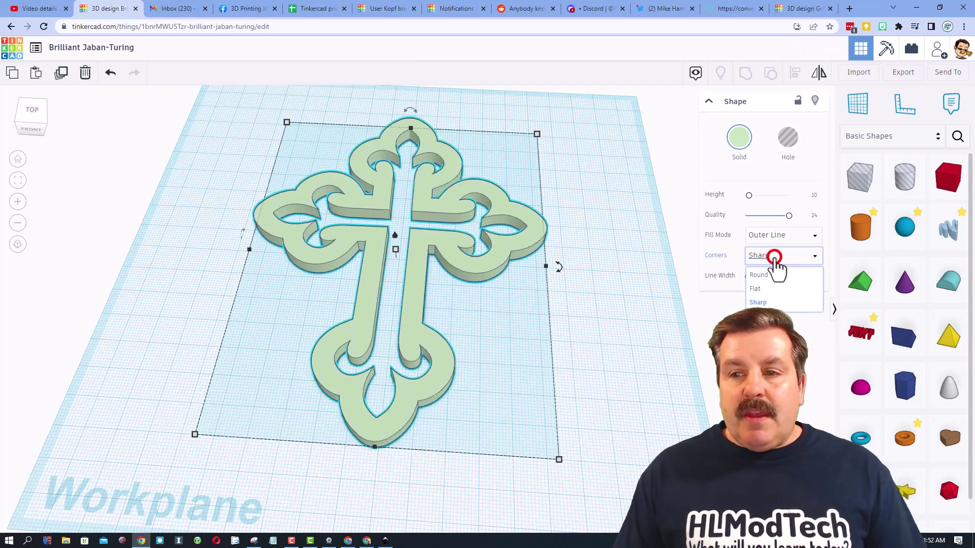
click(759, 275)
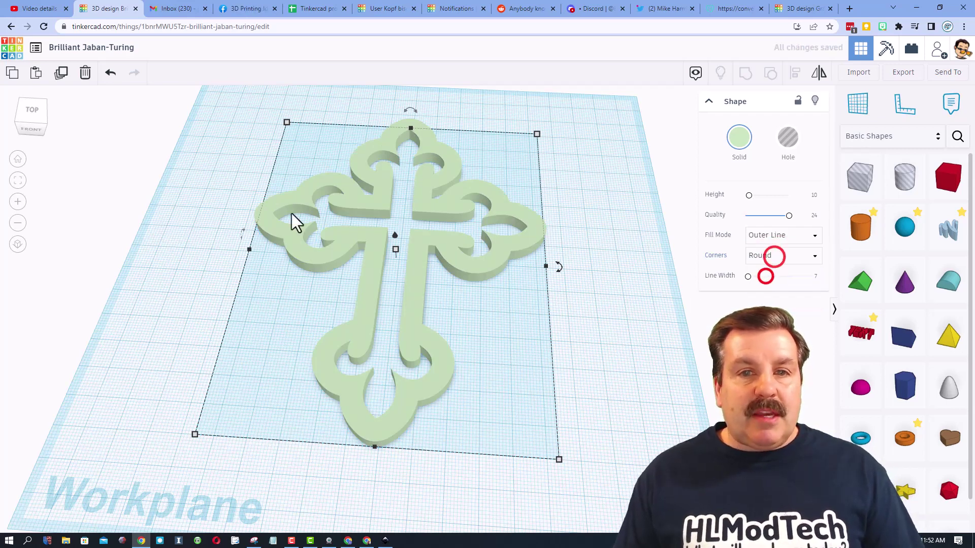
click(759, 254)
click(759, 289)
right_drag(525, 318, 515, 380)
right_drag(468, 339, 492, 327)
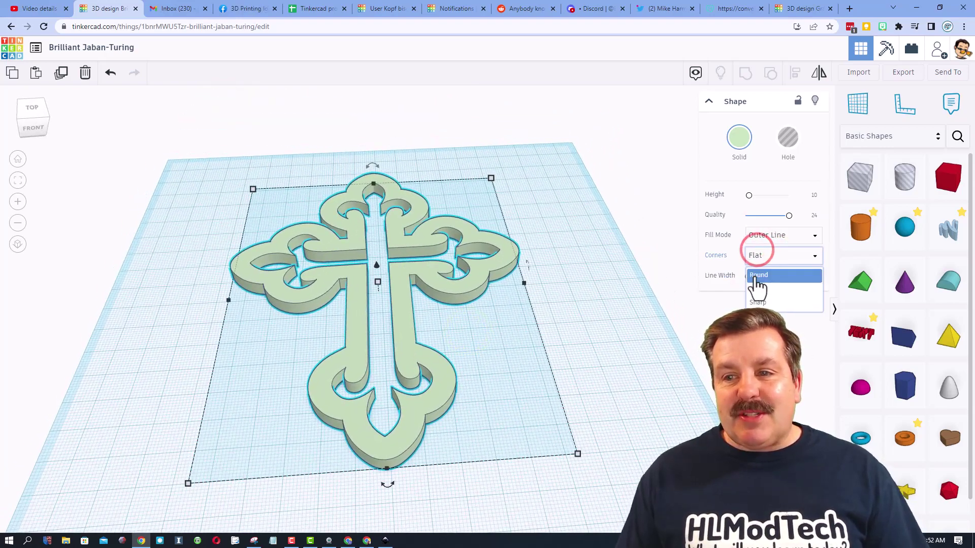
click(756, 274)
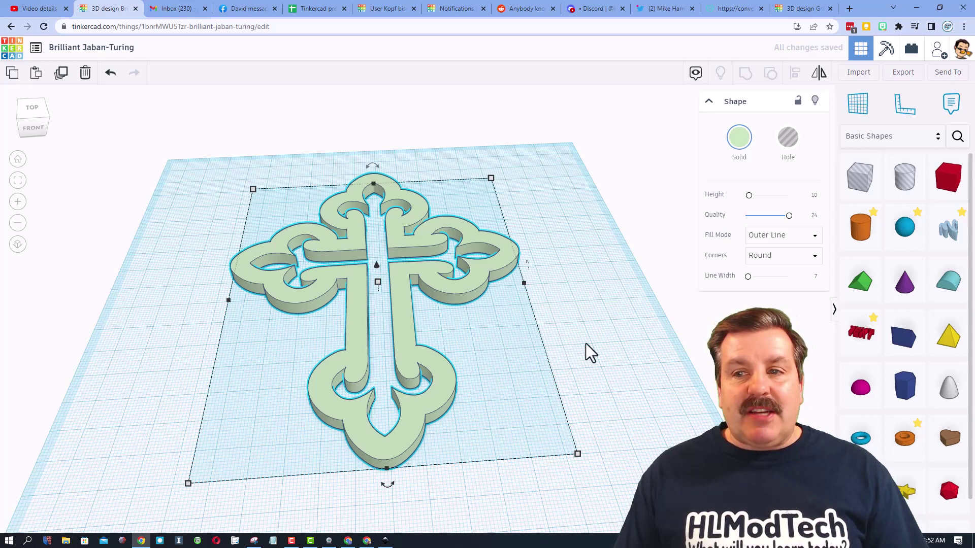
- Rename the design to 'cross'
right_drag(669, 331, 660, 323)
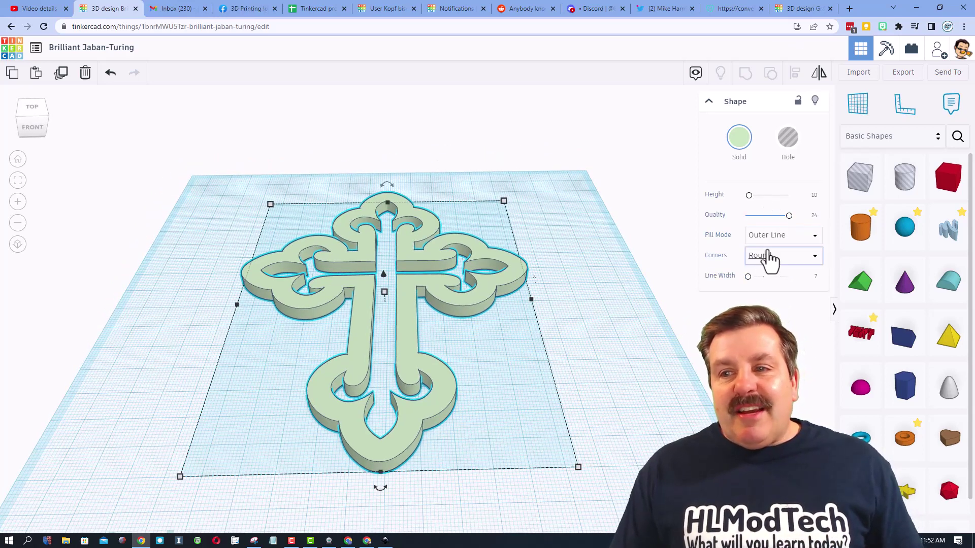
right_drag(454, 361, 373, 296)
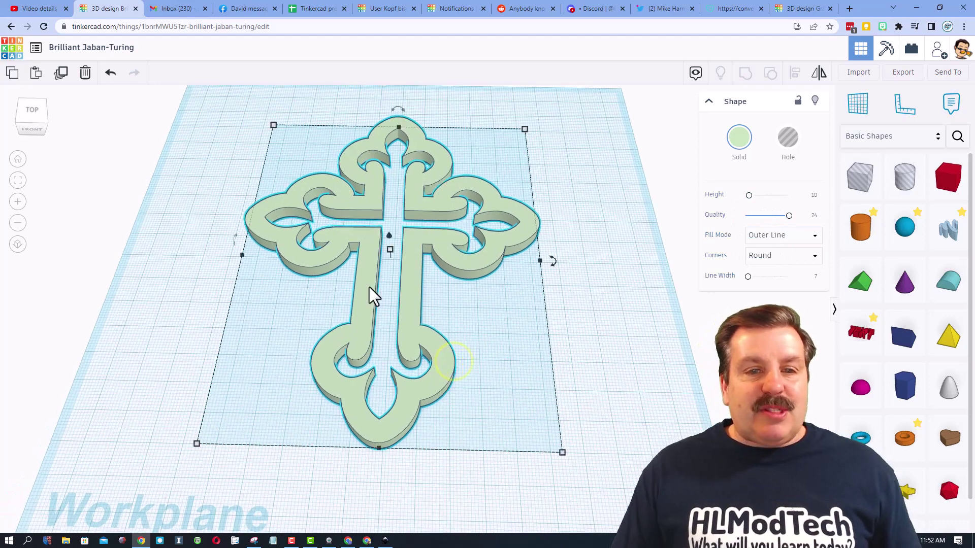
click(79, 46)
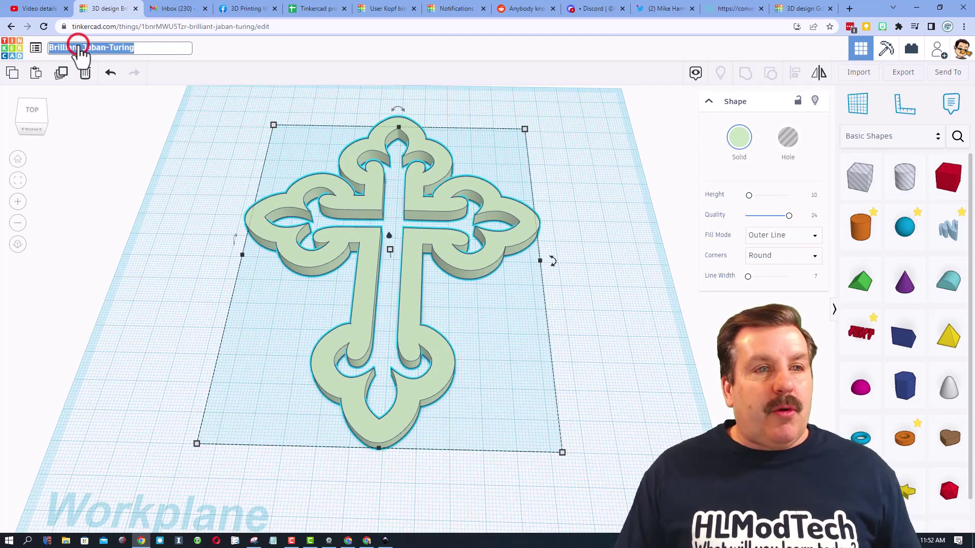
text(cross)
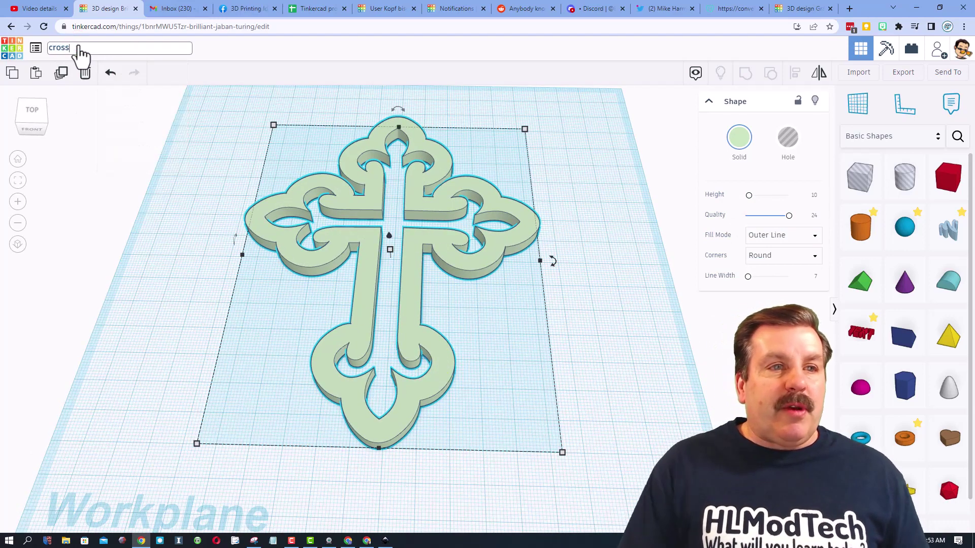
click(574, 143)
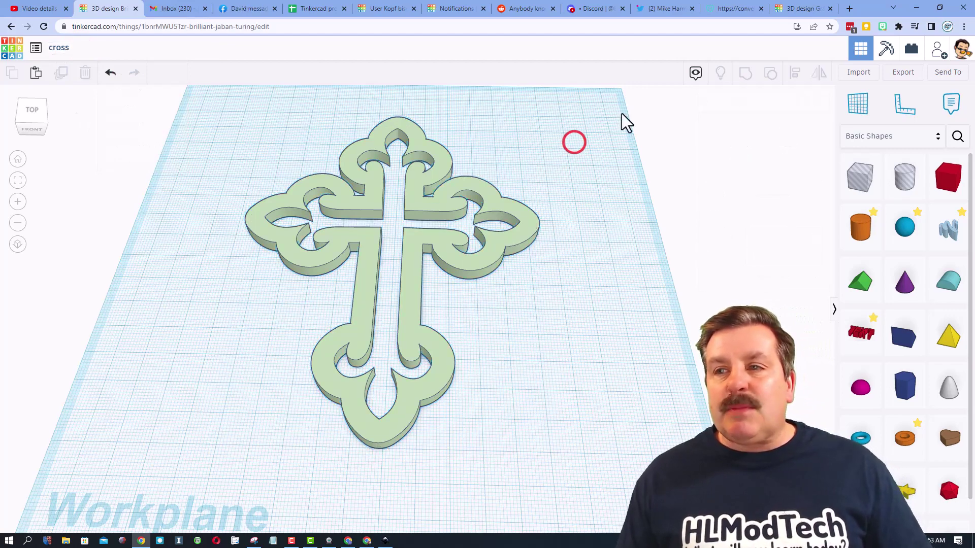
- Export the design as cross.svg for laser cutting
click(902, 72)
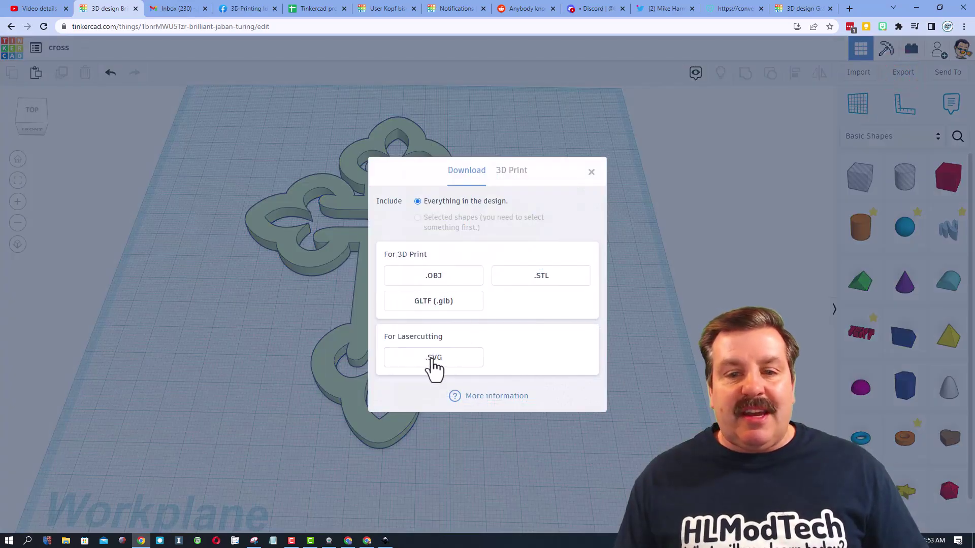
click(429, 357)
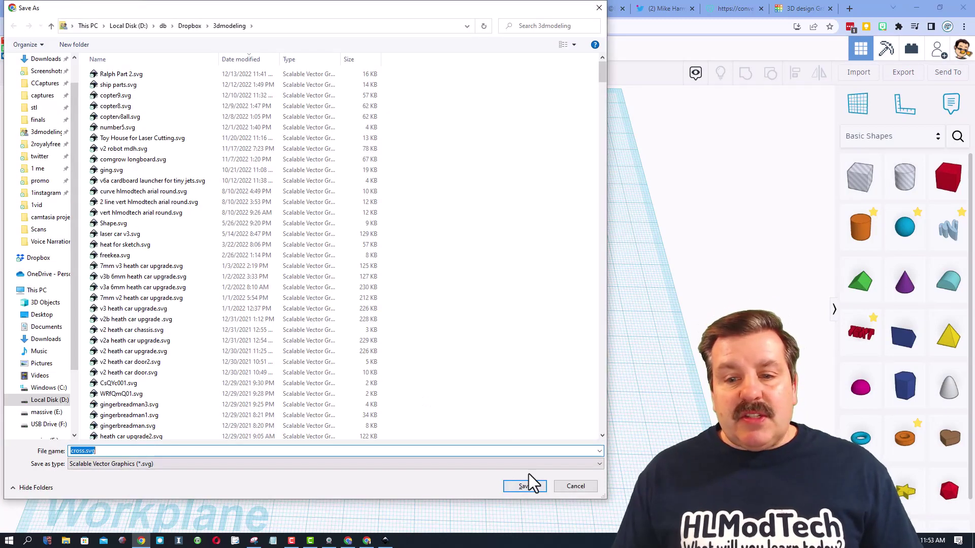
click(524, 487)
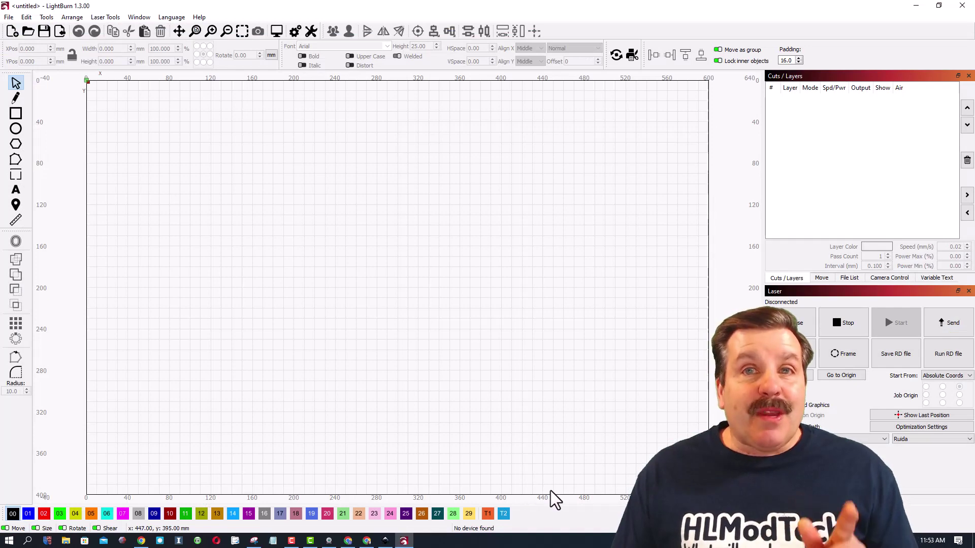
- Import cross.svg into LightBurn
click(9, 17)
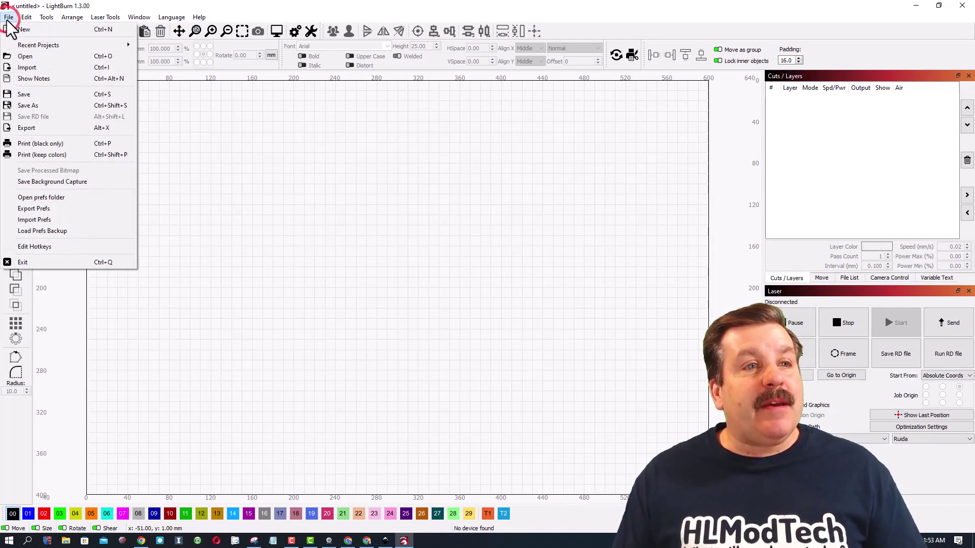
click(28, 67)
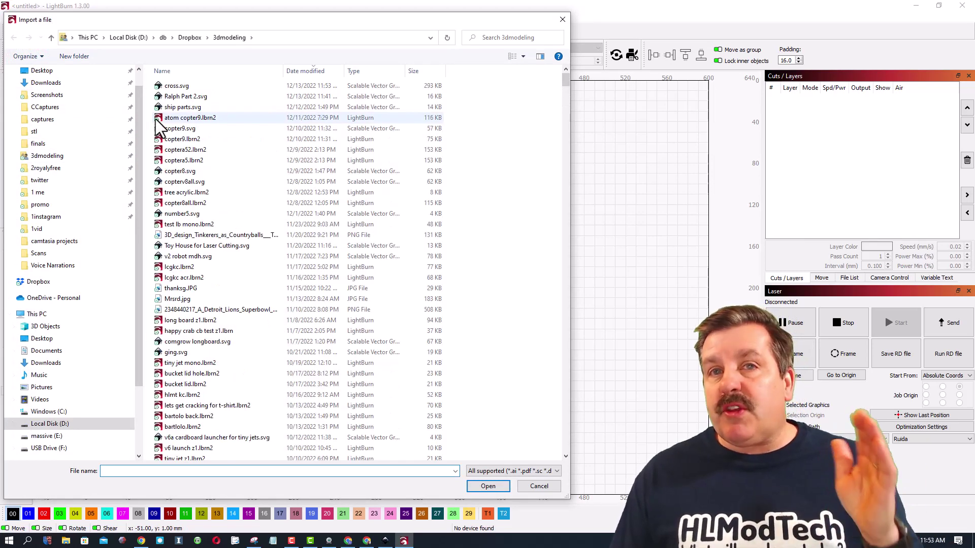
double_click(180, 86)
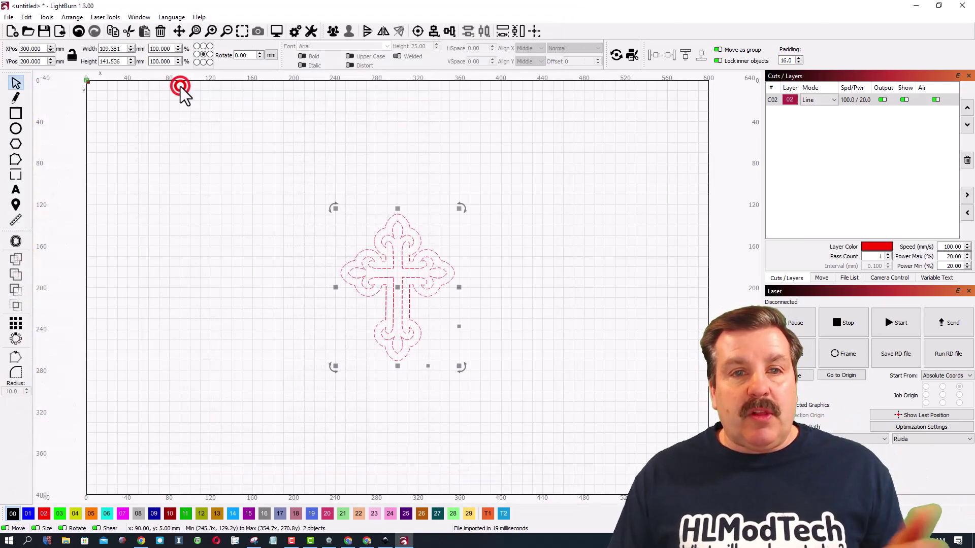
scroll(447, 329, up, 5)
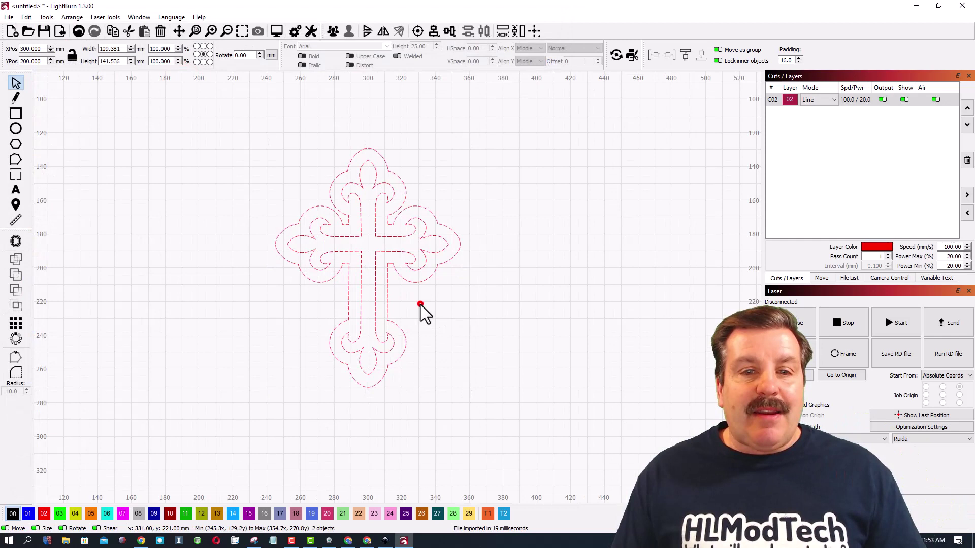
- Put the inner outline on blue layer C14 set to Fill mode
click(420, 305)
click(411, 259)
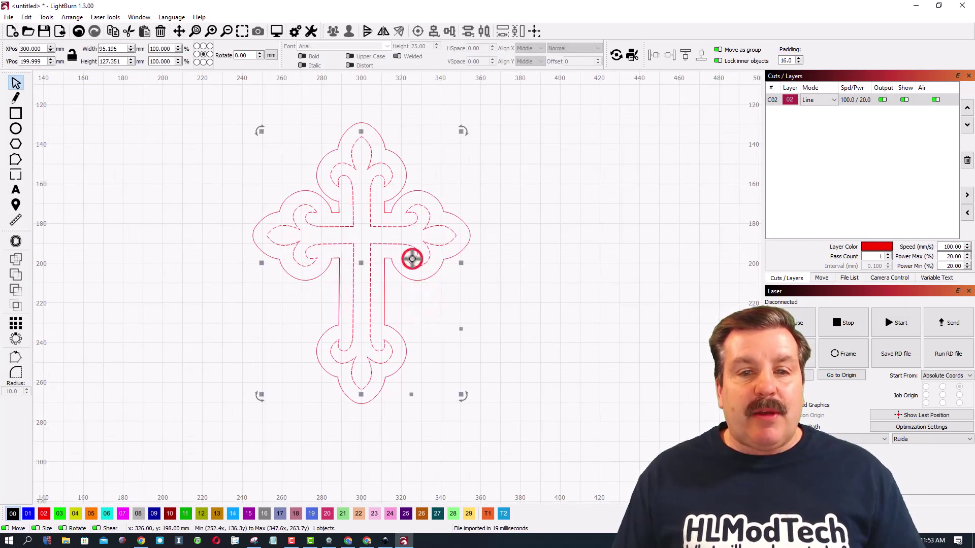
click(247, 514)
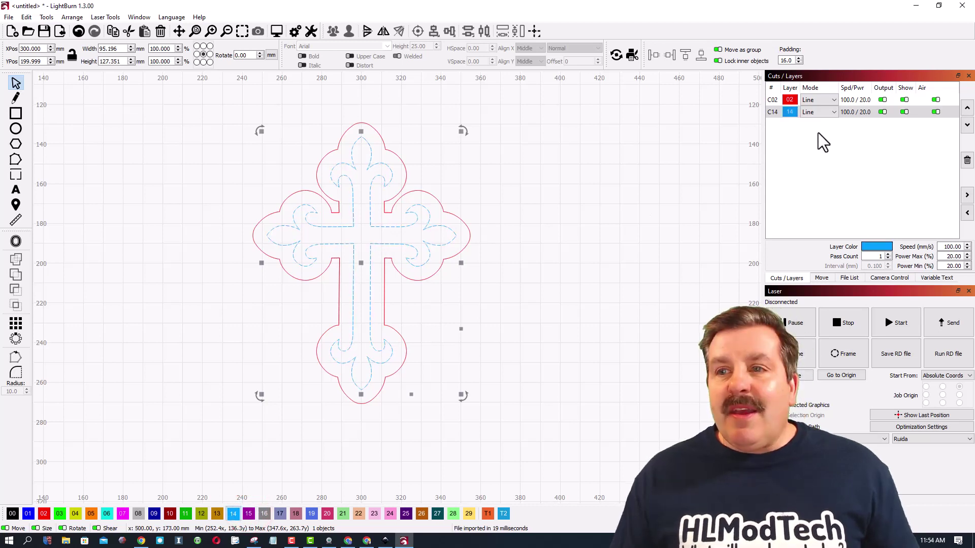
click(829, 112)
click(821, 129)
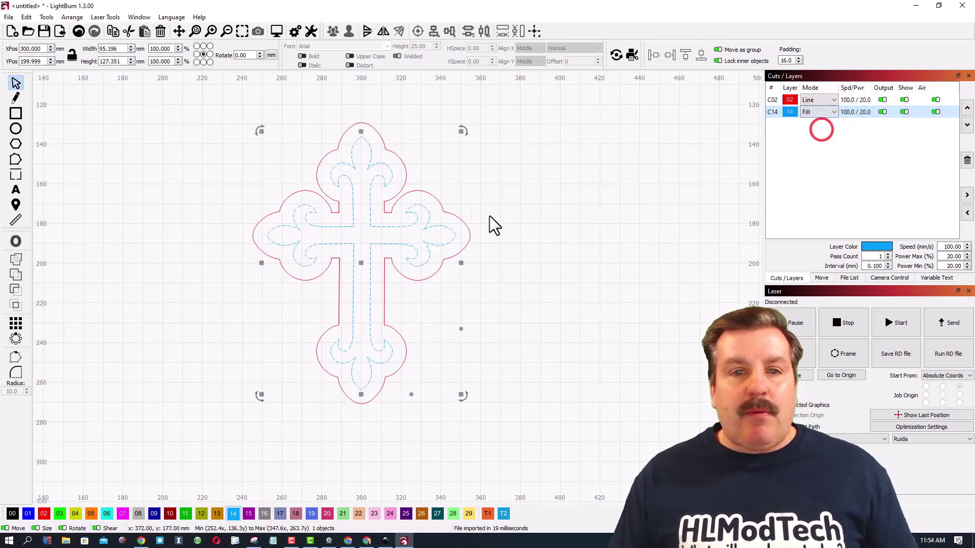
click(402, 165)
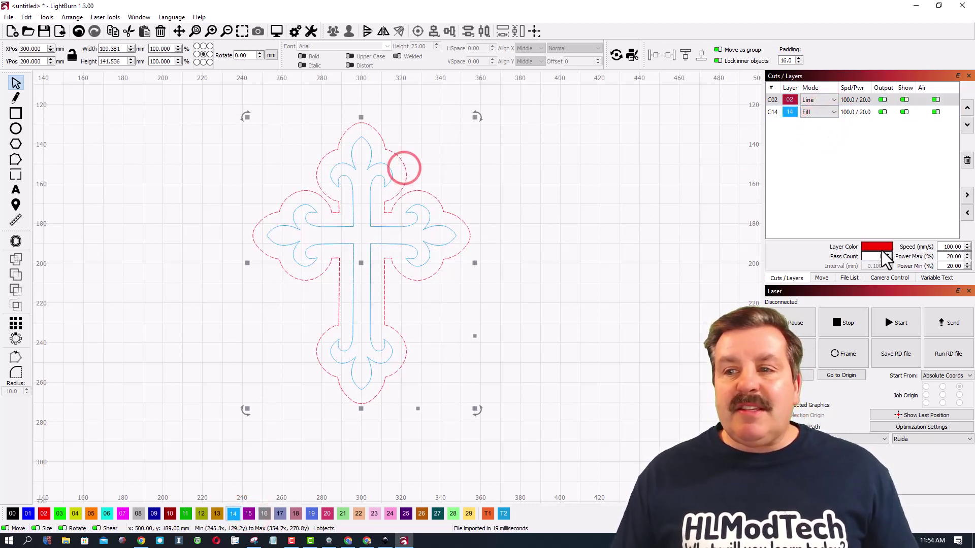